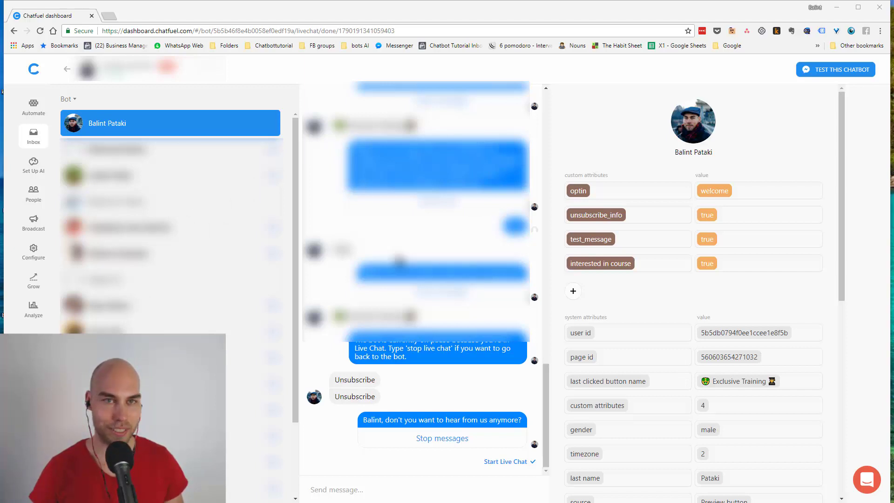
Send the message 'test' to the subscriber, starting a live chat in their conversation
click(71, 100)
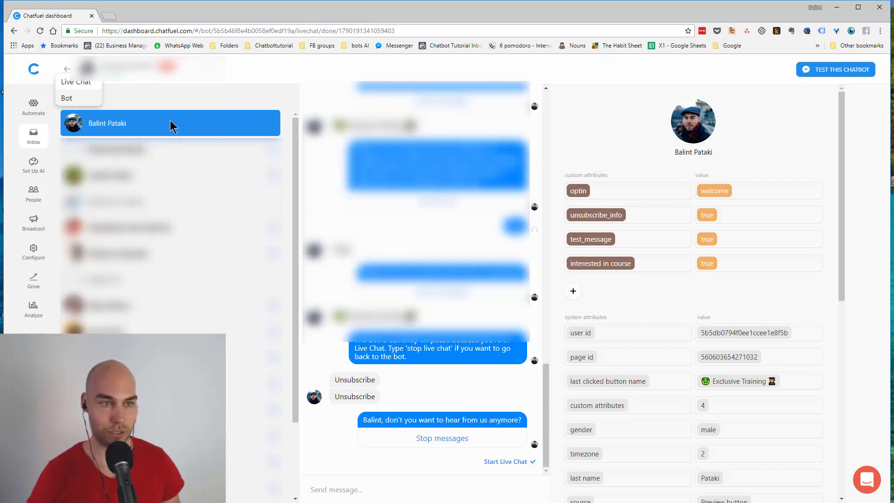
click(132, 128)
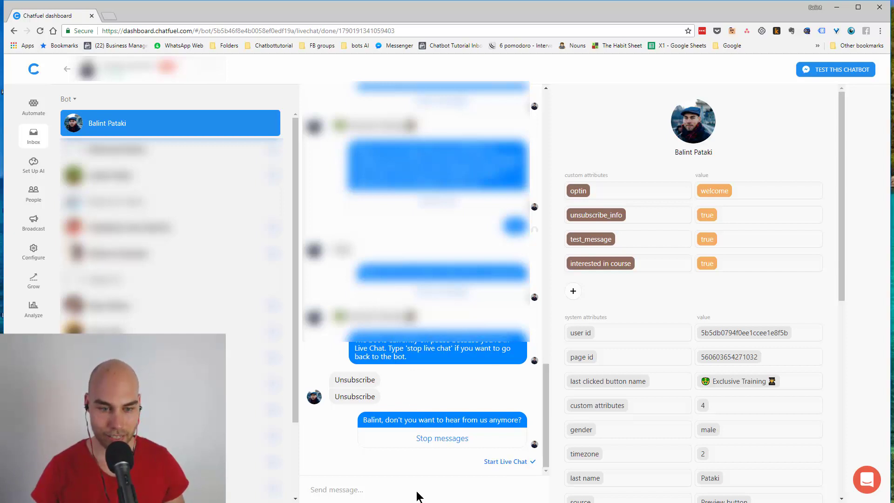
text(test)
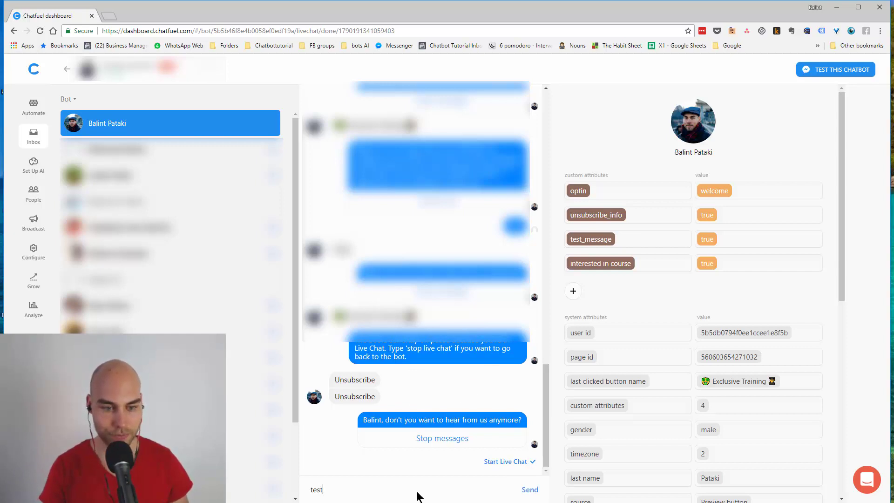
click(529, 488)
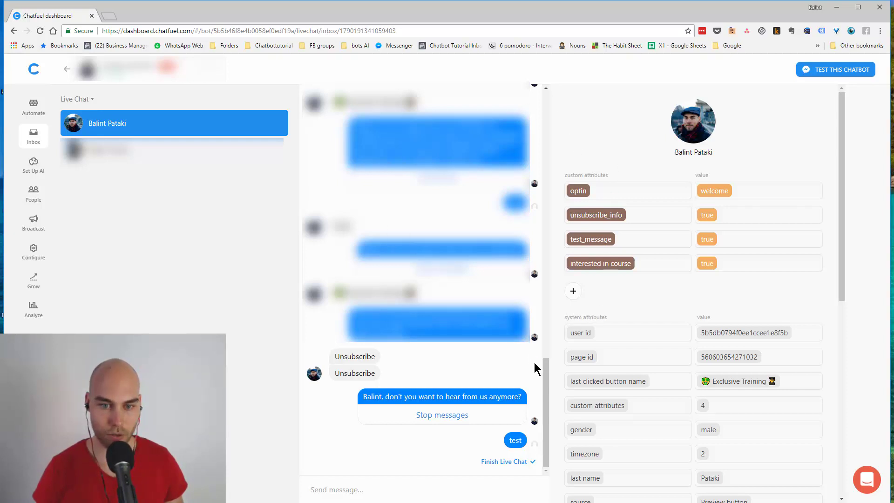
drag(547, 377, 548, 400)
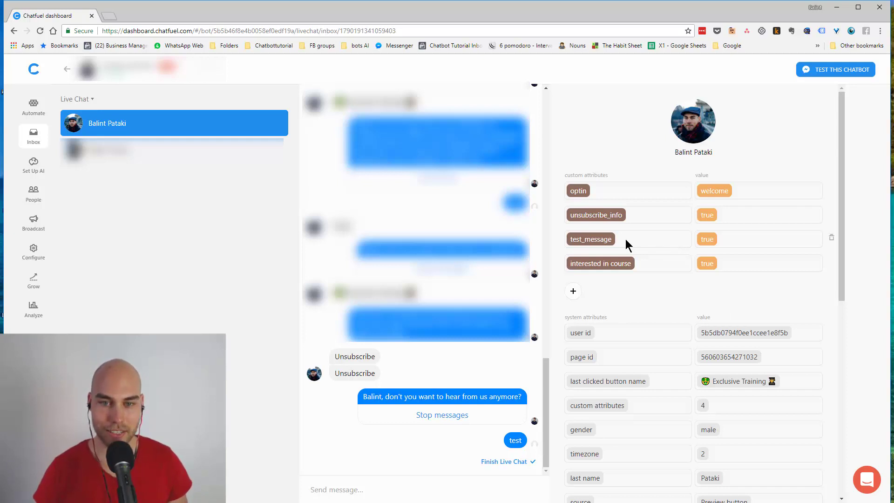
click(728, 265)
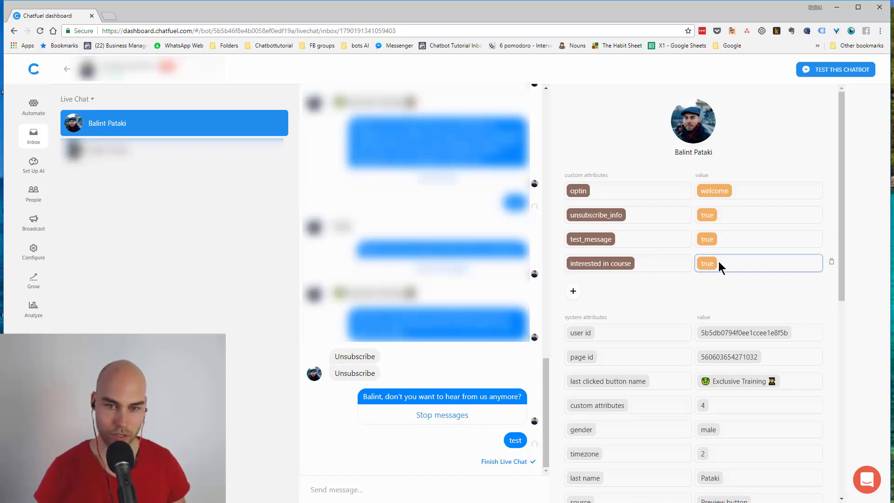
double_click(708, 260)
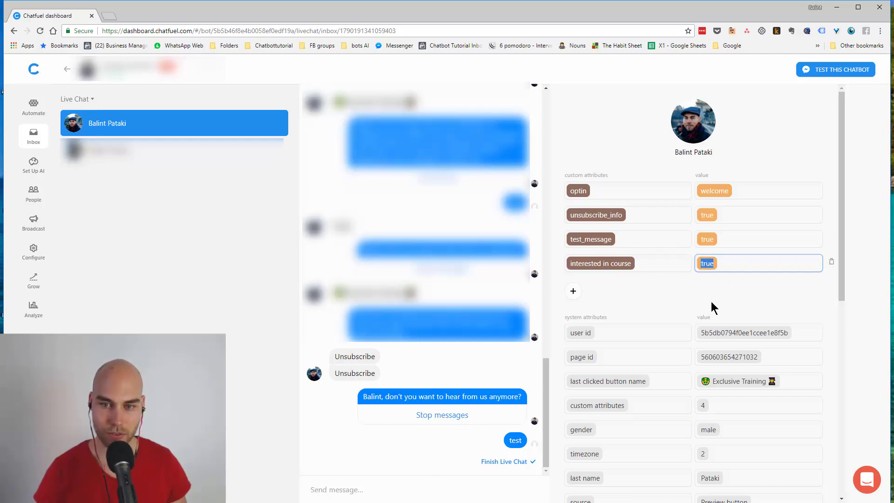
Add a custom attribute named 'subscription' to the subscriber and begin entering its value
click(600, 289)
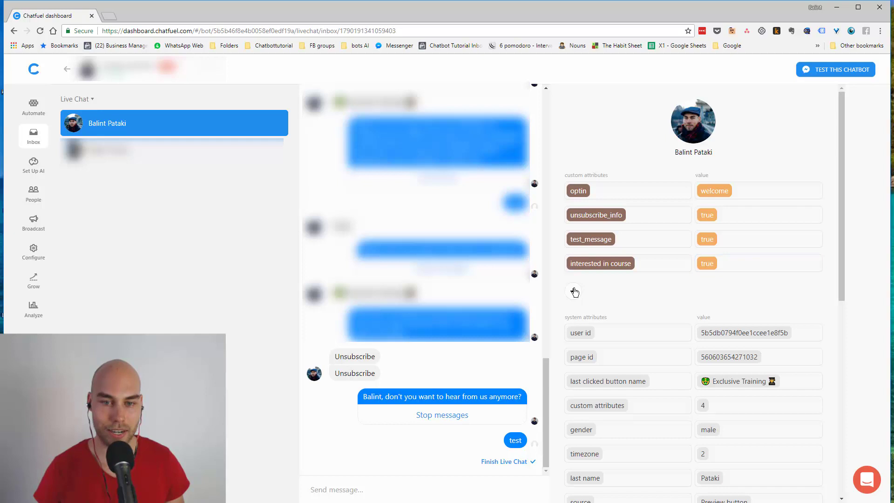
click(575, 292)
click(596, 290)
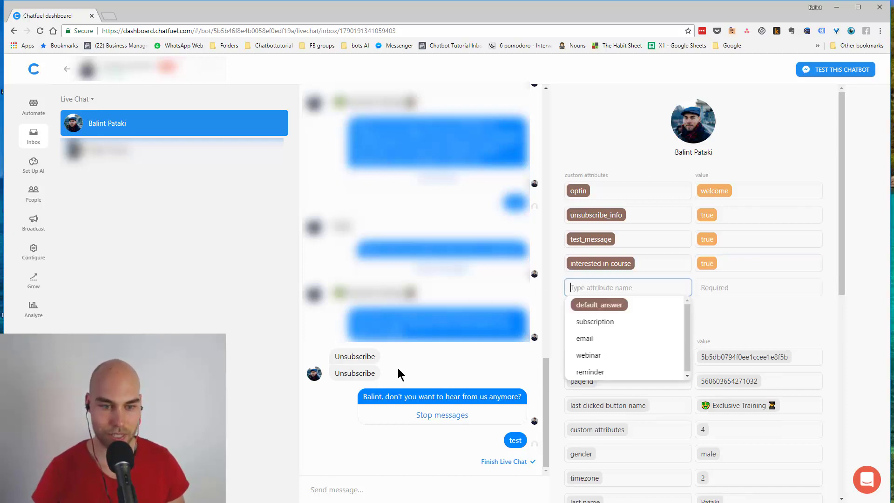
click(597, 321)
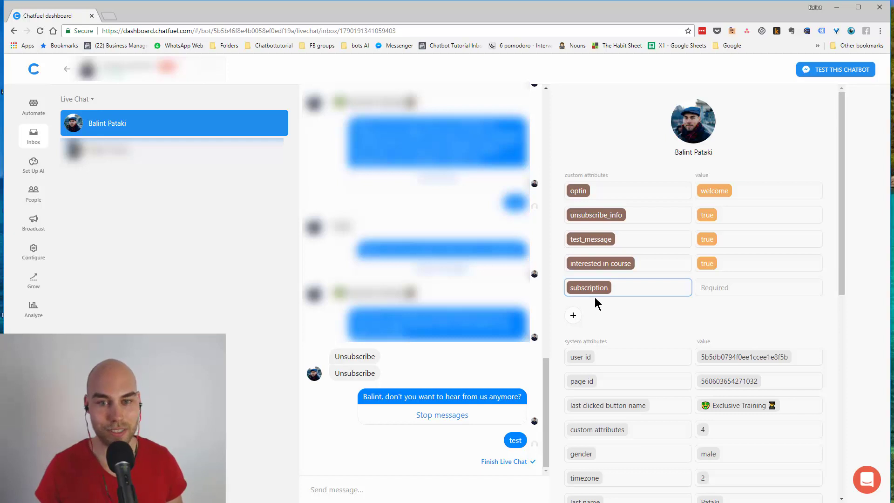
click(618, 299)
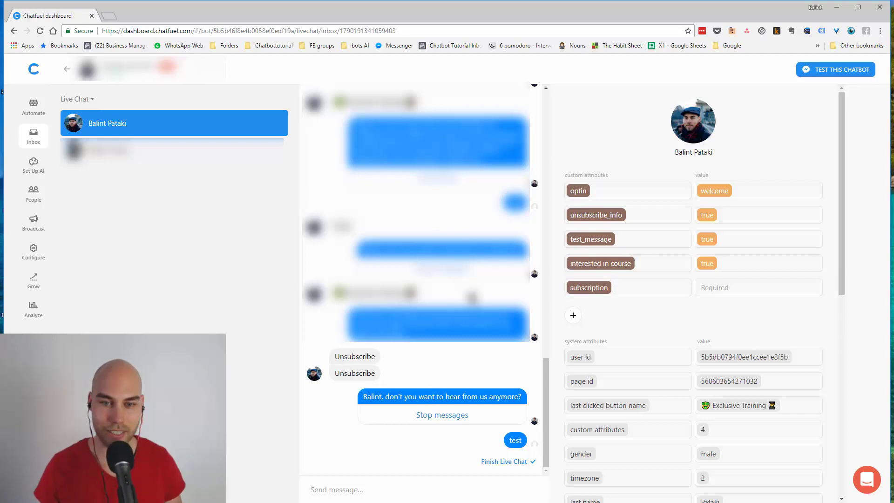
click(730, 286)
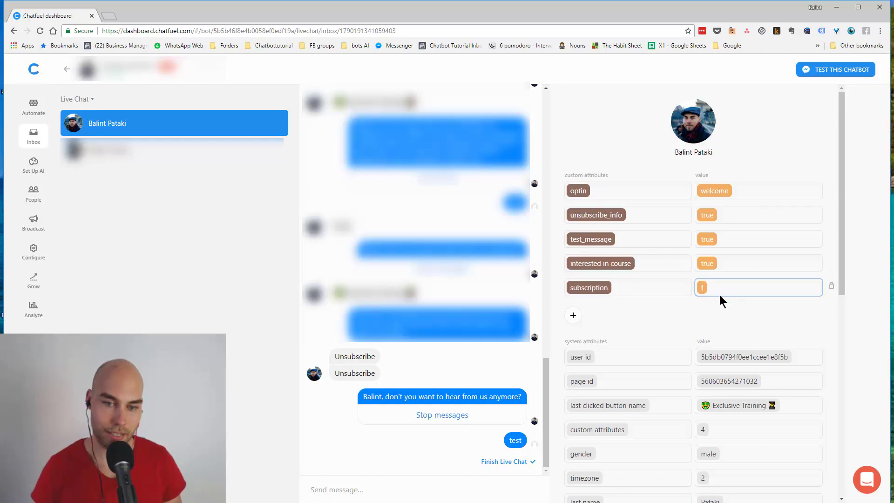
Save 'false' as the value of the subscription attribute
text(alse)
key(Return)
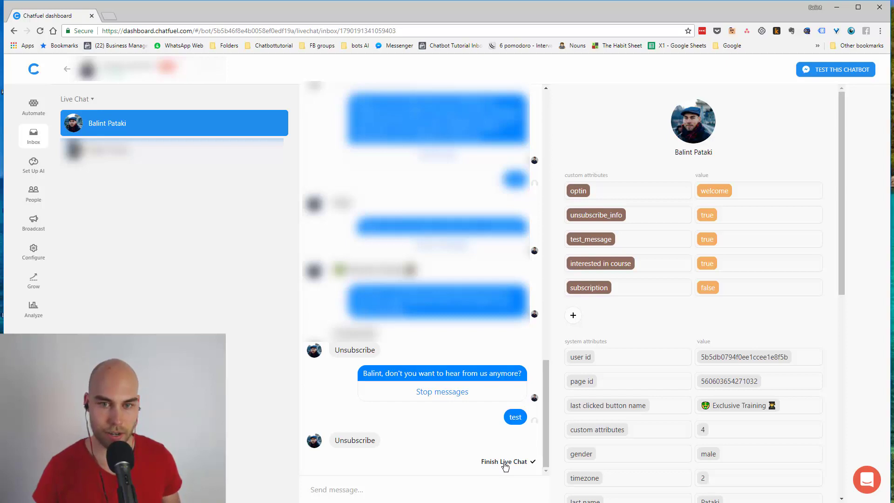
Return to the Inbox and switch the conversation filter from Live Chat to Bot
click(34, 135)
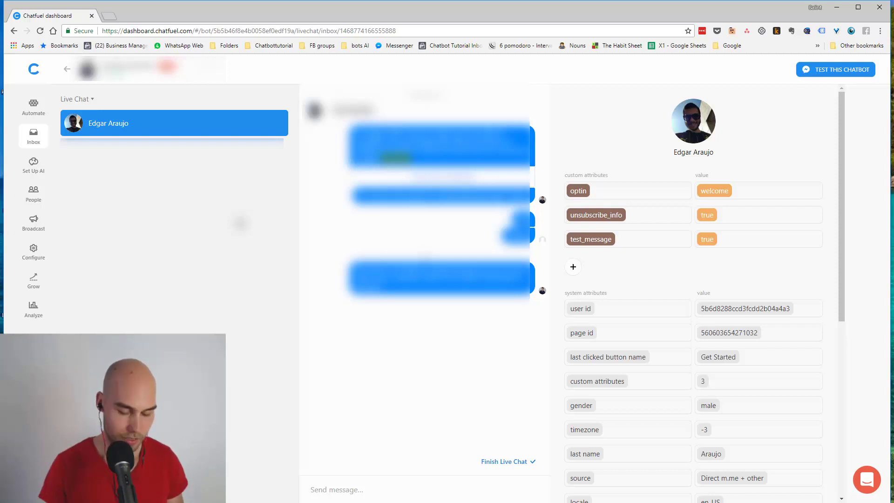
click(84, 98)
click(84, 115)
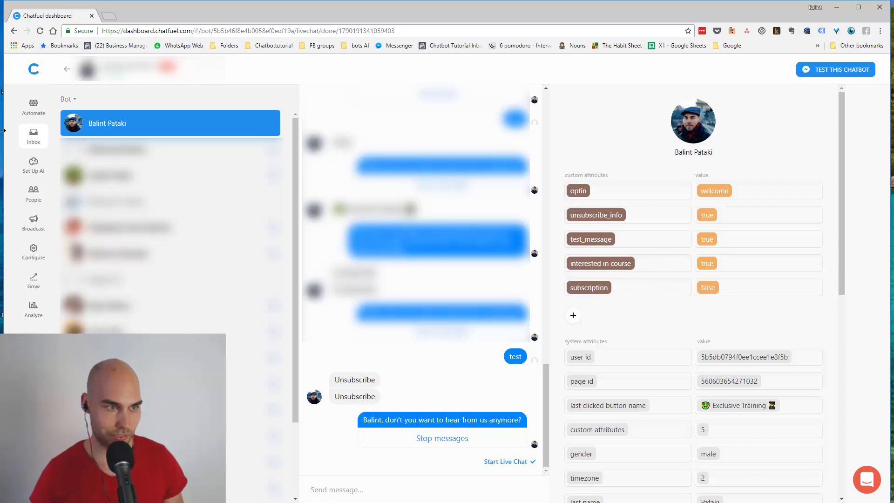
Open the broadcast sent 1 minute after {{interested in course}} and select its text card
click(33, 224)
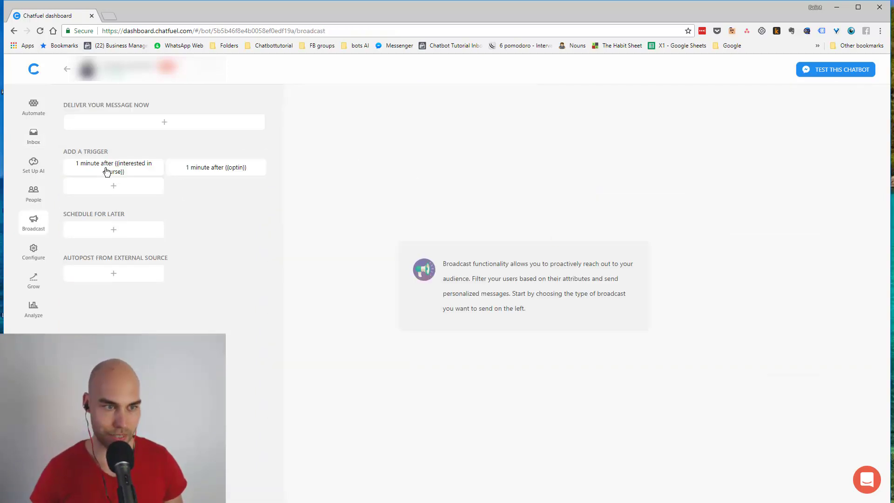
click(107, 172)
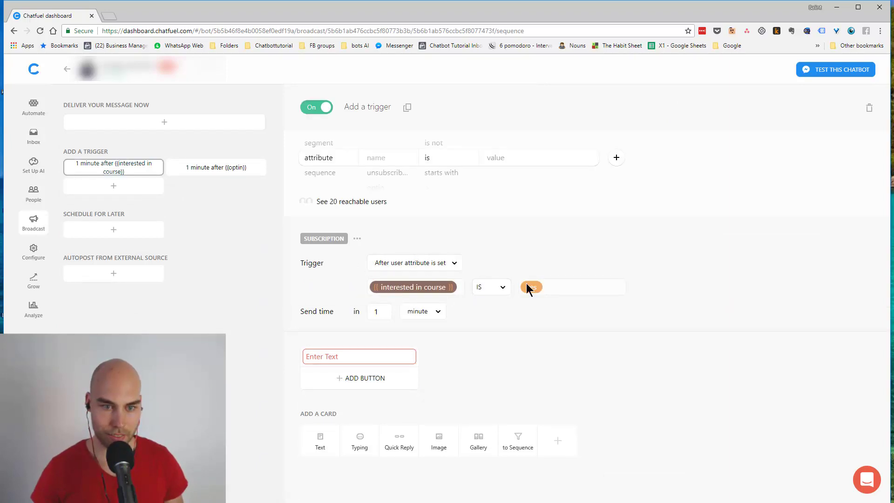
click(348, 356)
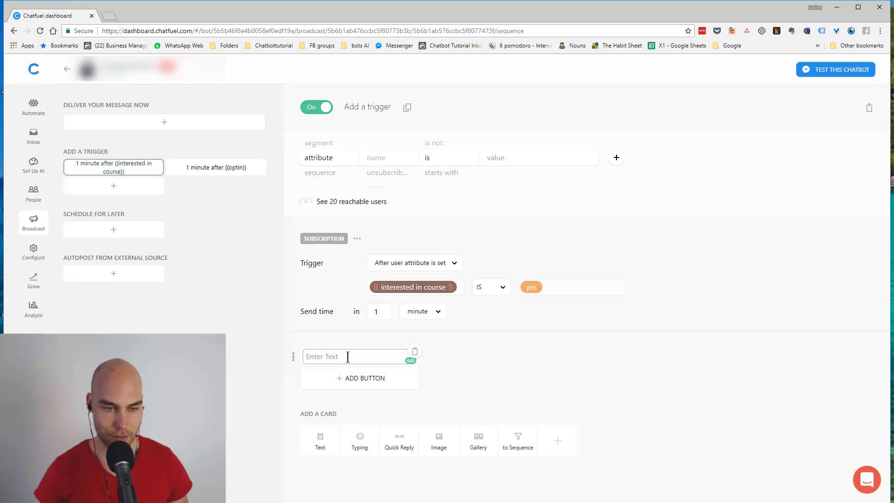
Write 'Hey, you can find more information here:' in the text card, then add and dismiss a button
text(Hey)
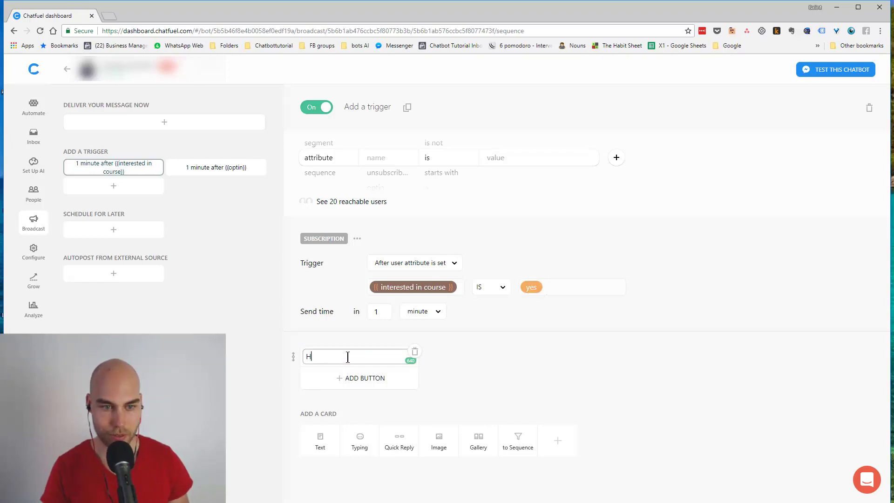
key(BackSpace)
text(ye)
key(BackSpace)
key(BackSpace)
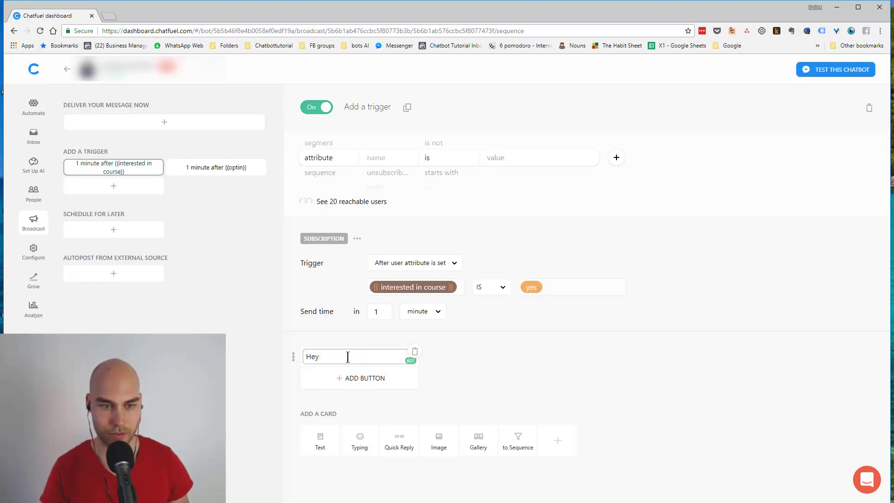
text(y, you can)
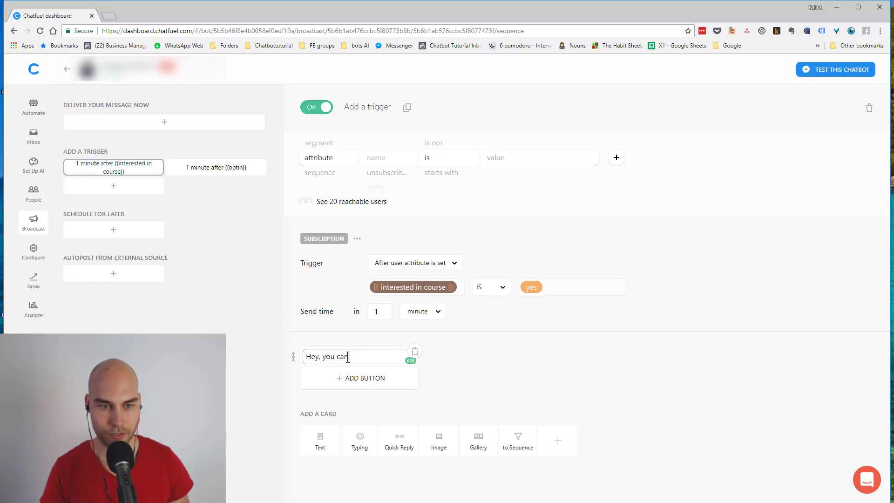
text( find more info)
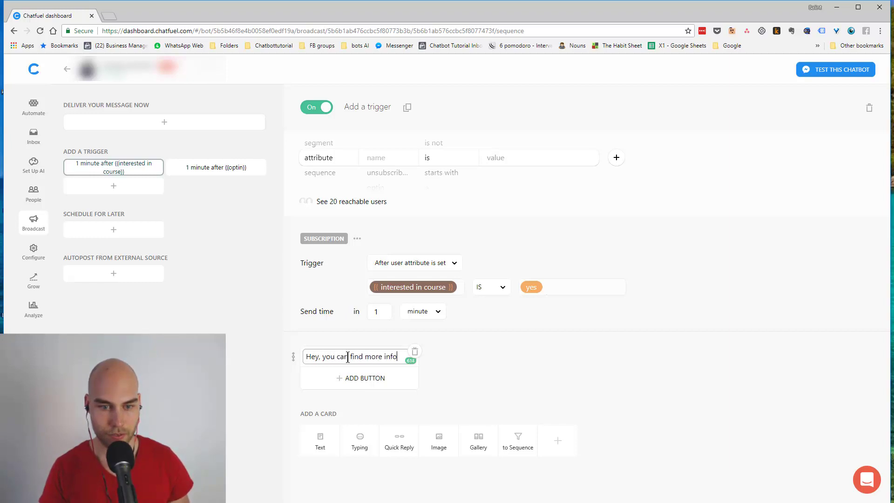
text(rmation here:)
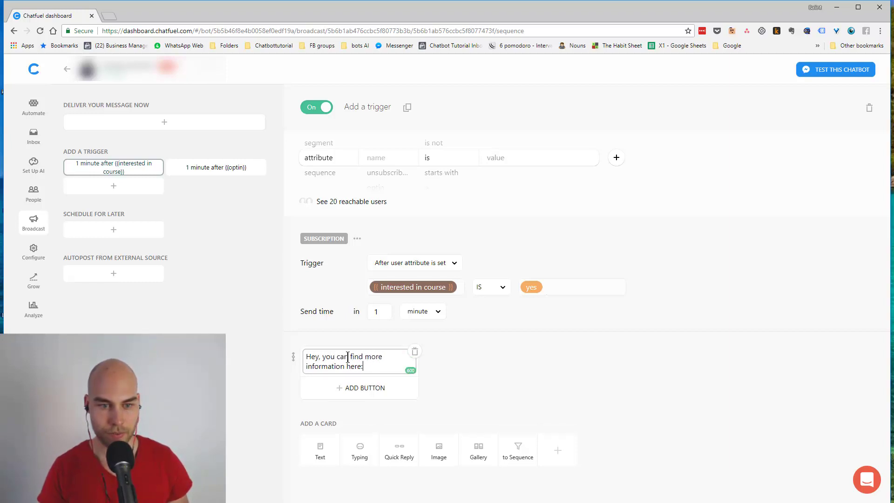
key(Return)
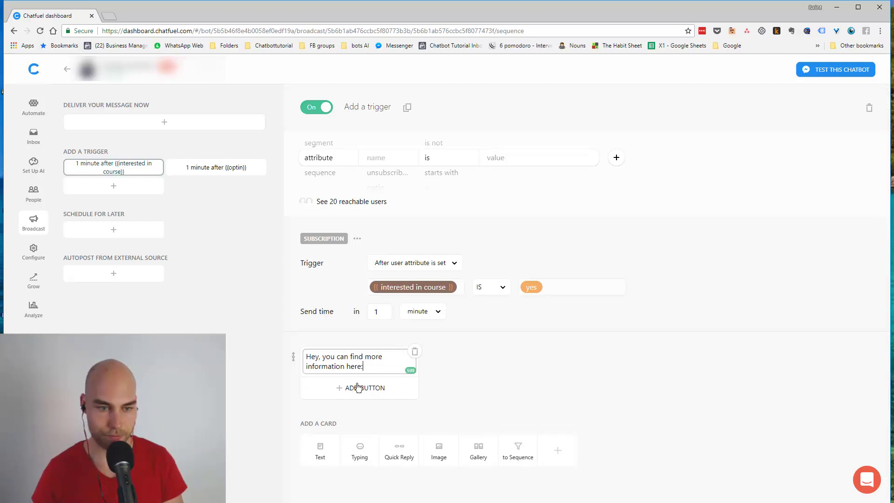
click(361, 397)
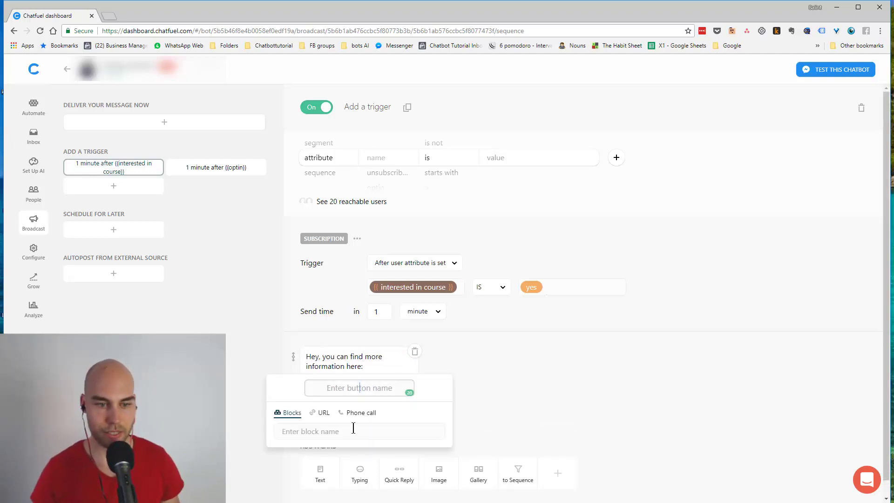
click(481, 408)
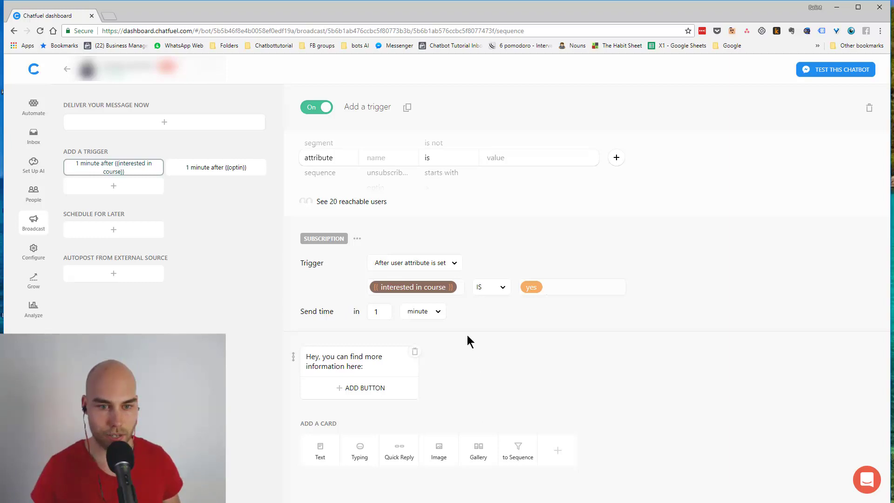
click(414, 317)
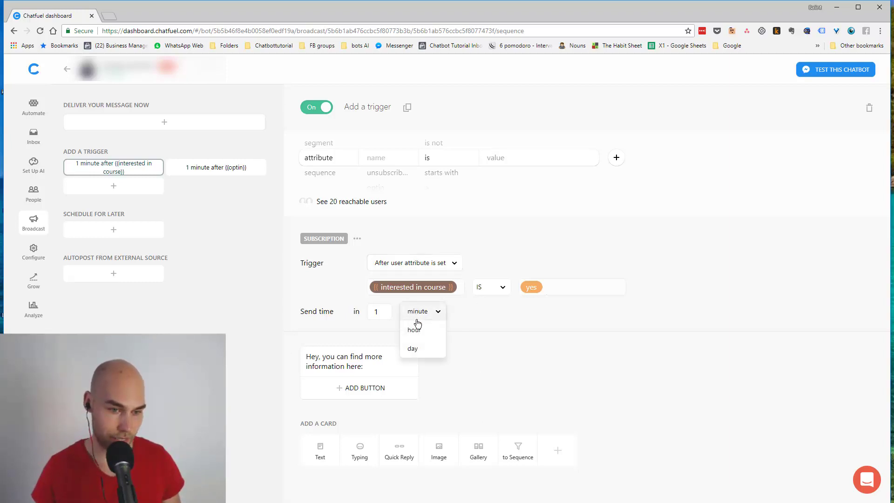
click(412, 314)
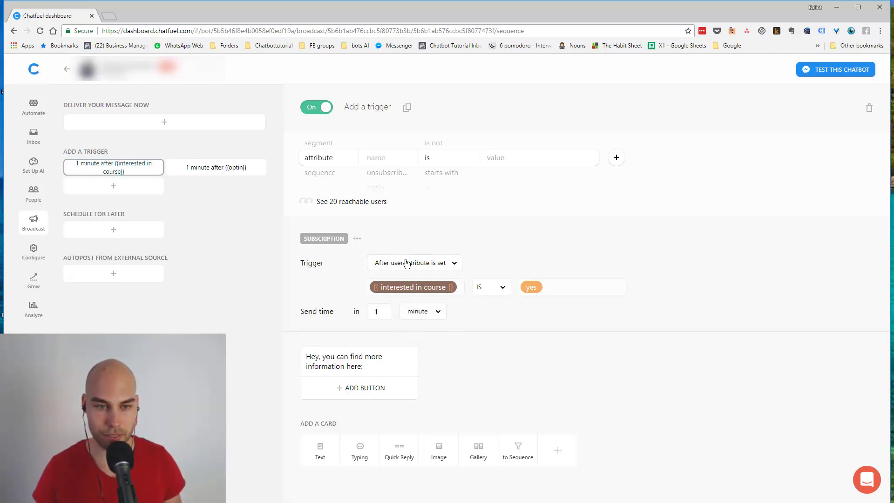